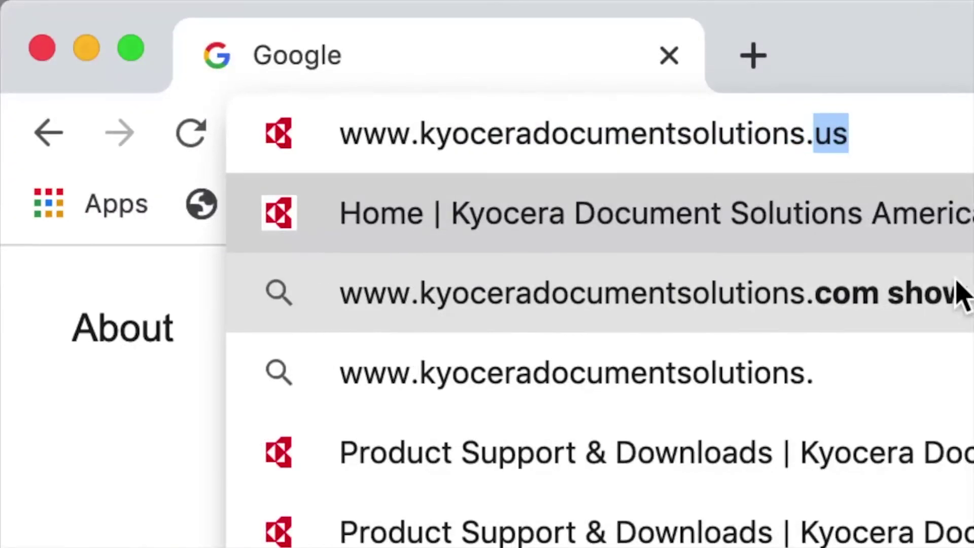
- Load the Kyocera Document Solutions US site and open its Support menu
text(us)
key(Return)
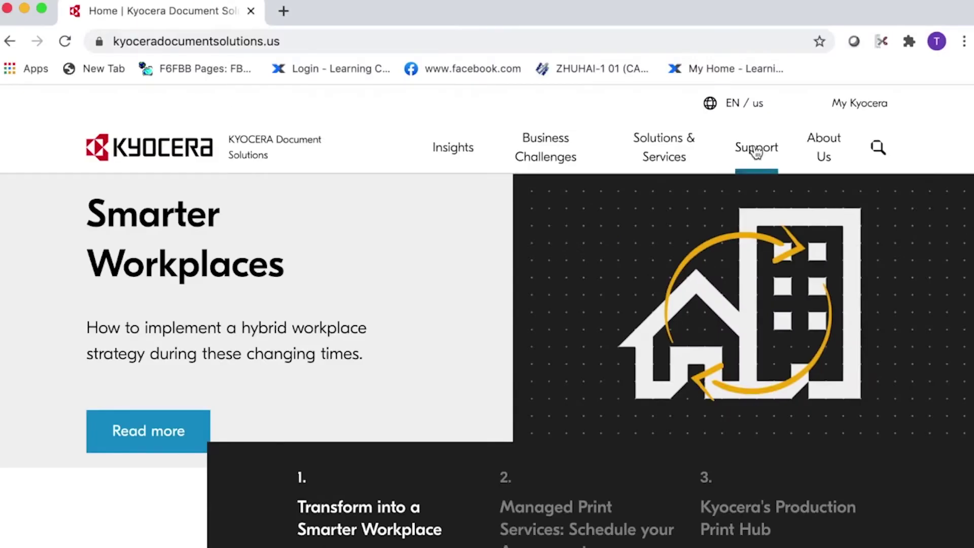
click(676, 100)
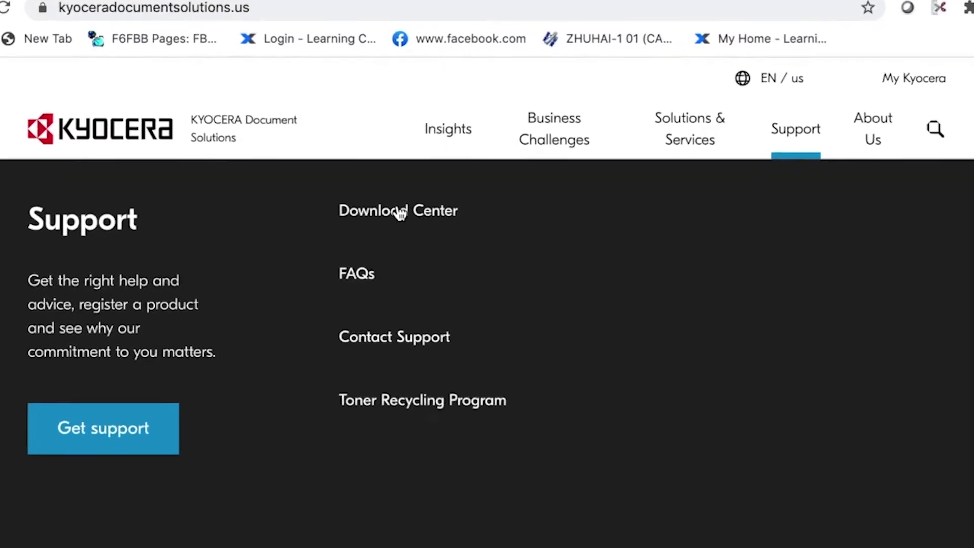
- Go to the Download Center and choose the ECOSYS M5526cdw product
click(380, 199)
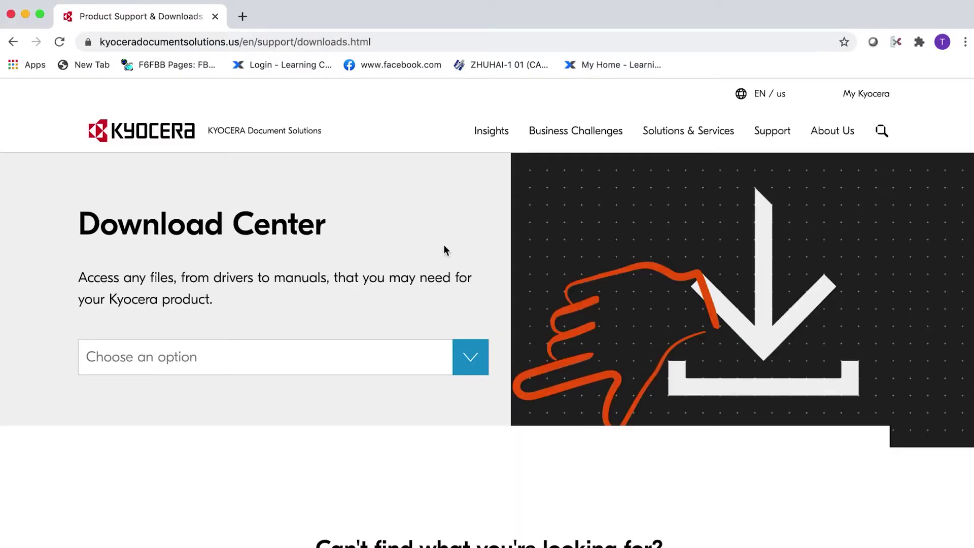
click(462, 355)
scroll(369, 387, down, 3)
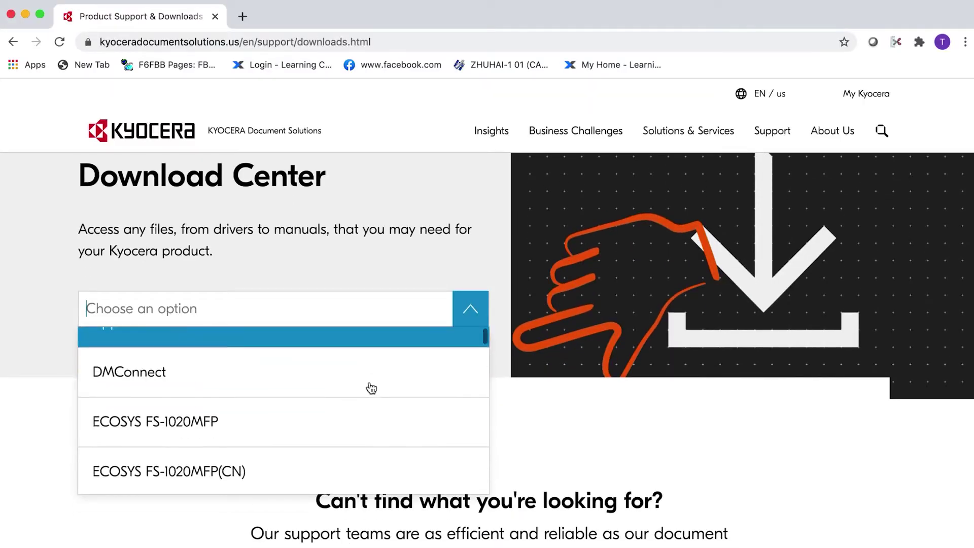
scroll(370, 388, down, 10)
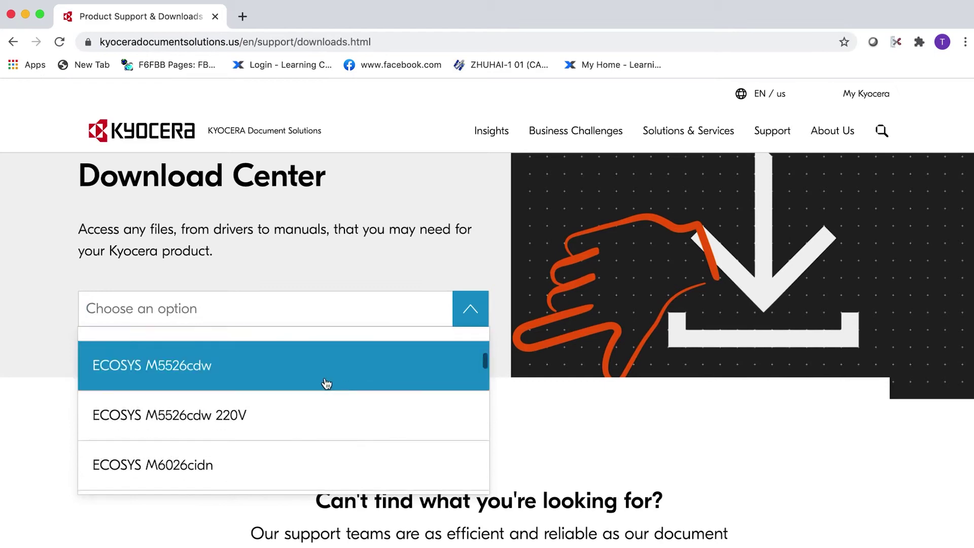
click(305, 381)
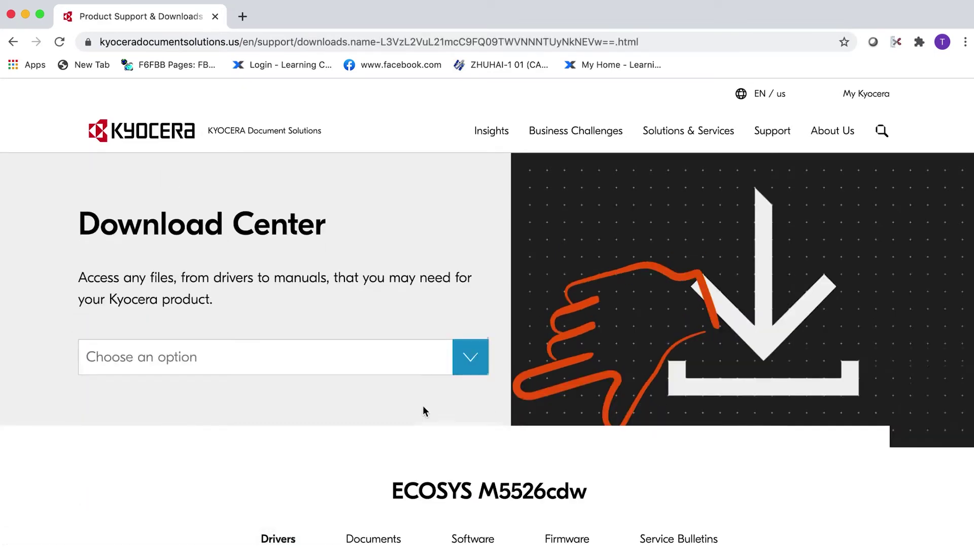
- Download the ECOSYS M5526cdw Mac Print Driver zip
scroll(422, 406, down, 2)
scroll(423, 406, down, 2)
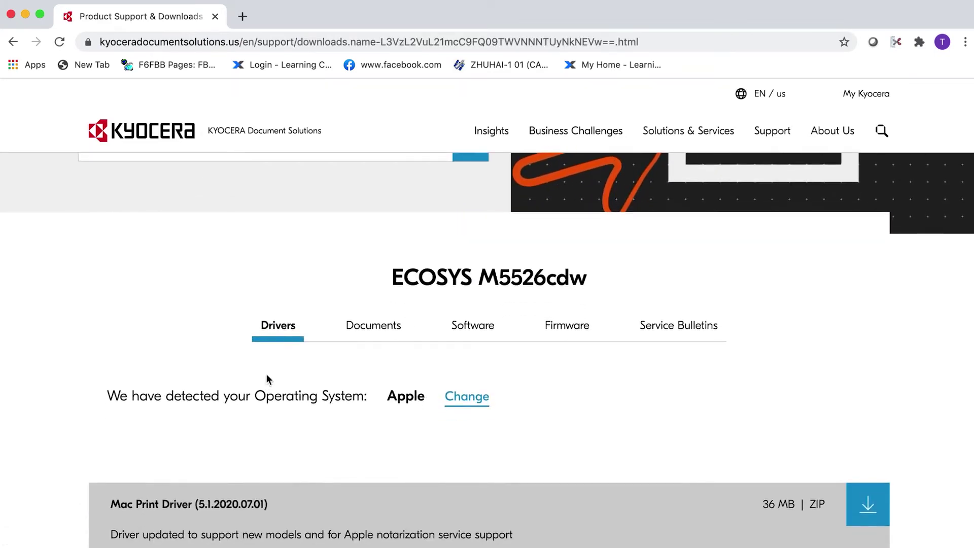
scroll(370, 396, down, 3)
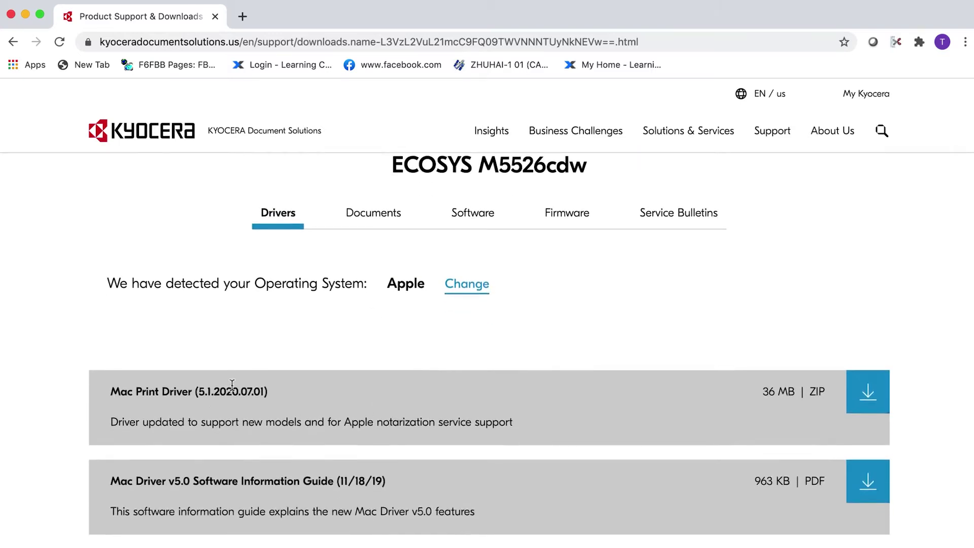
click(867, 393)
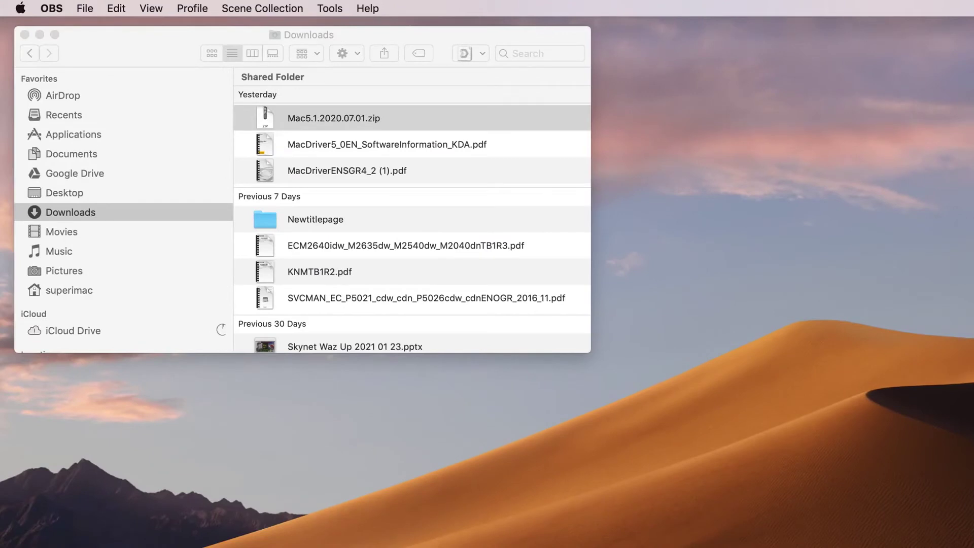
- Extract the driver zip, open the Mac51_2020.07.01-KDC folder and mount the Kyocera disk image
click(405, 114)
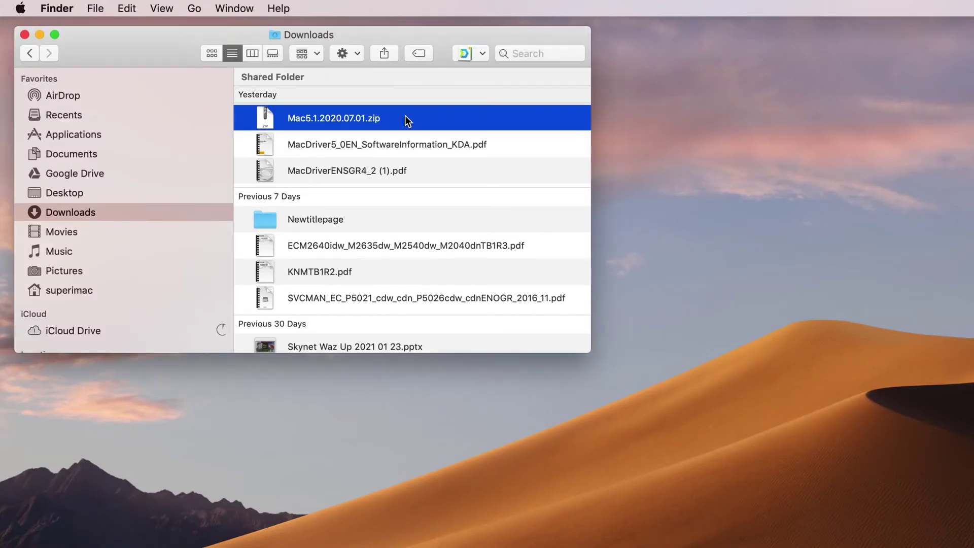
double_click(405, 118)
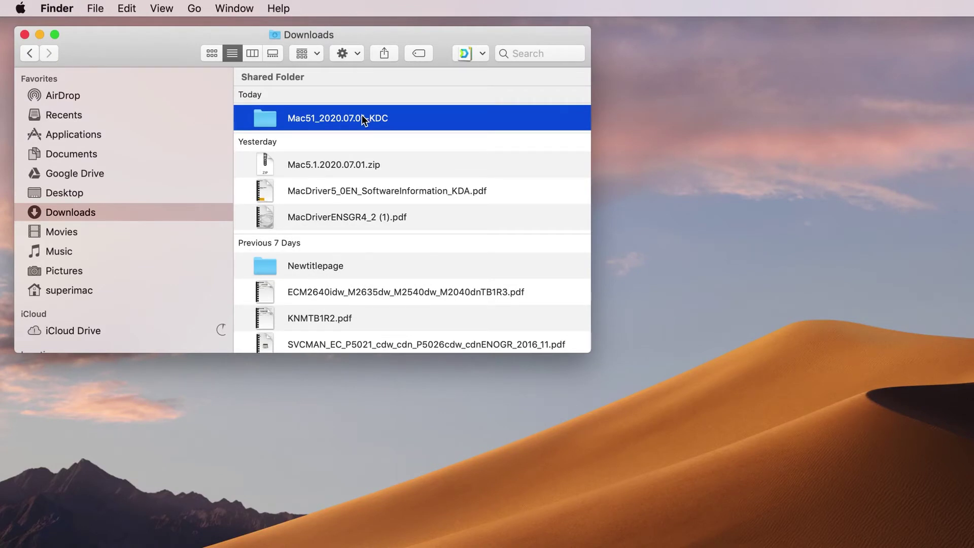
double_click(362, 117)
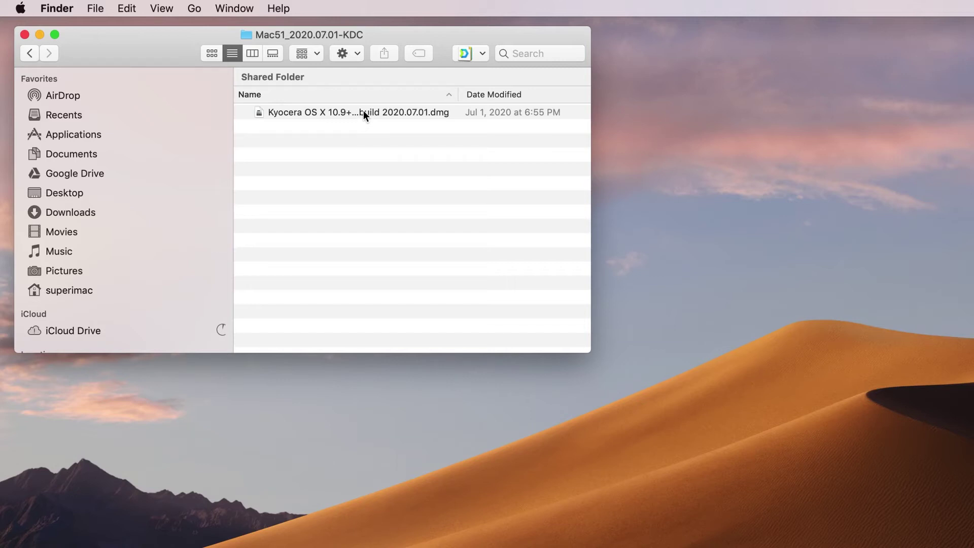
click(363, 111)
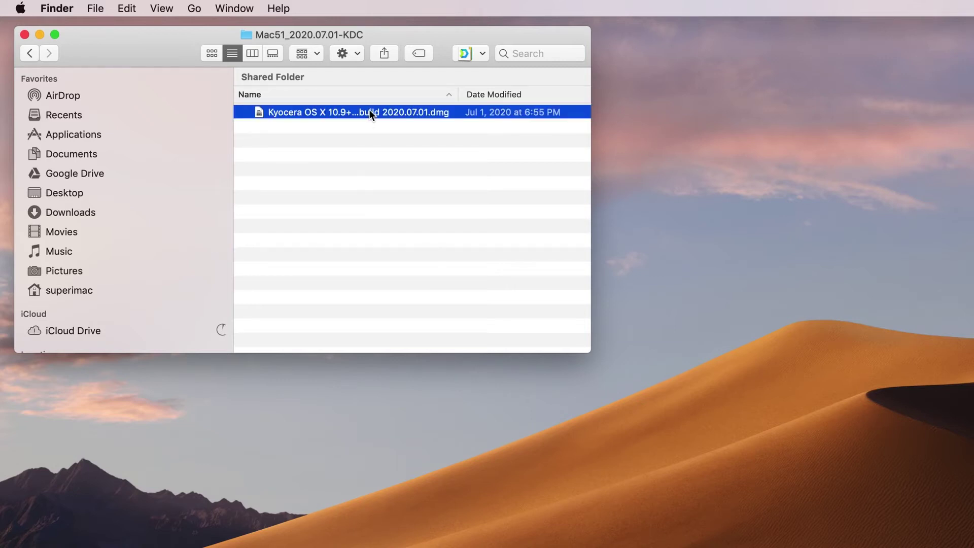
double_click(370, 111)
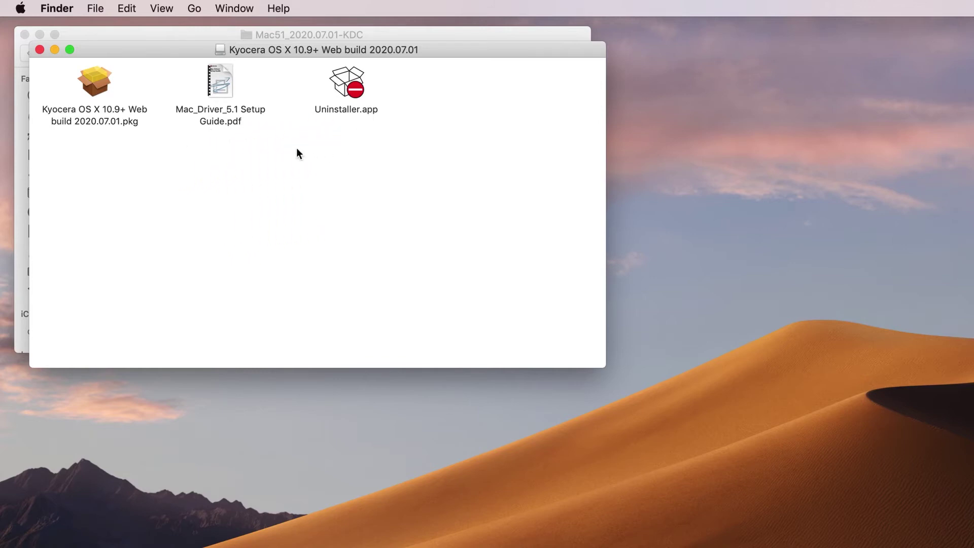
- Launch the Kyocera driver installer package and accept the software license
double_click(99, 113)
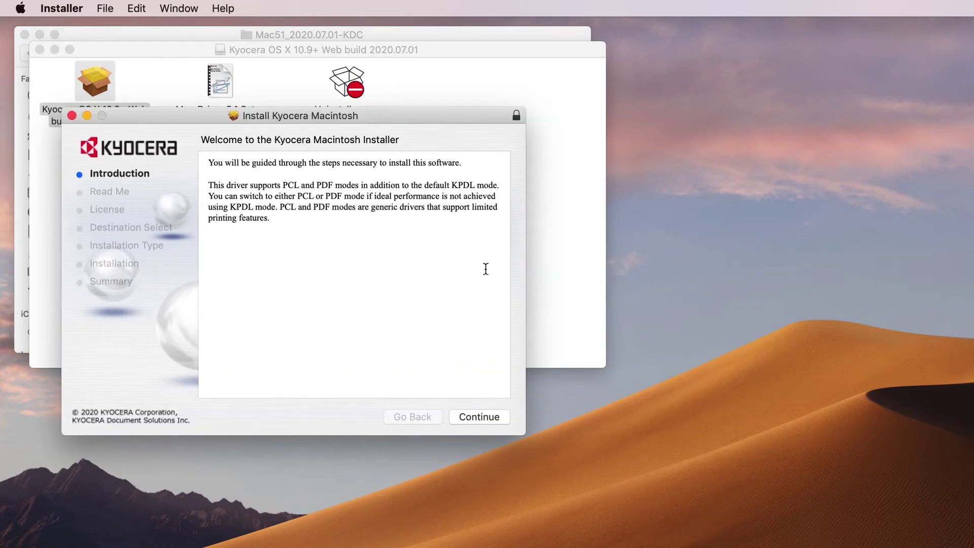
click(492, 416)
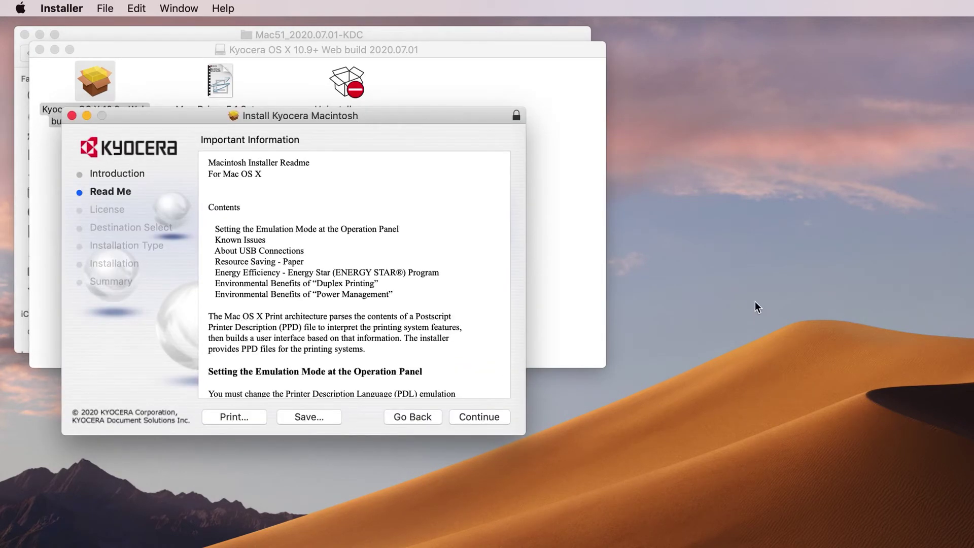
click(477, 419)
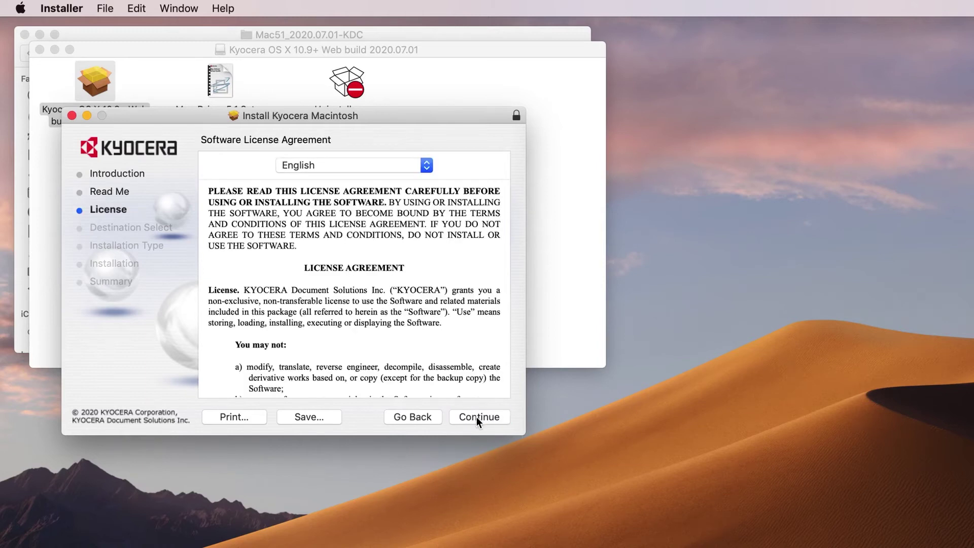
click(476, 416)
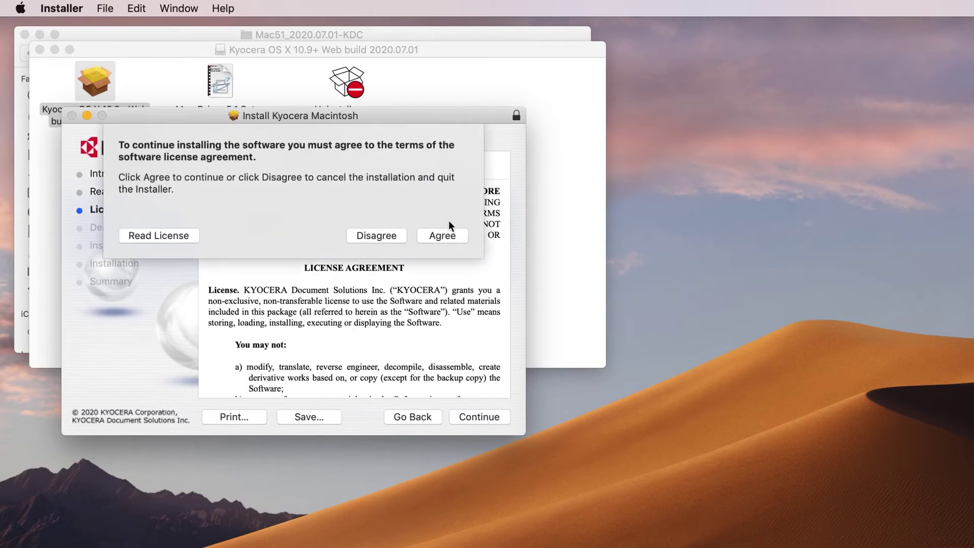
click(443, 235)
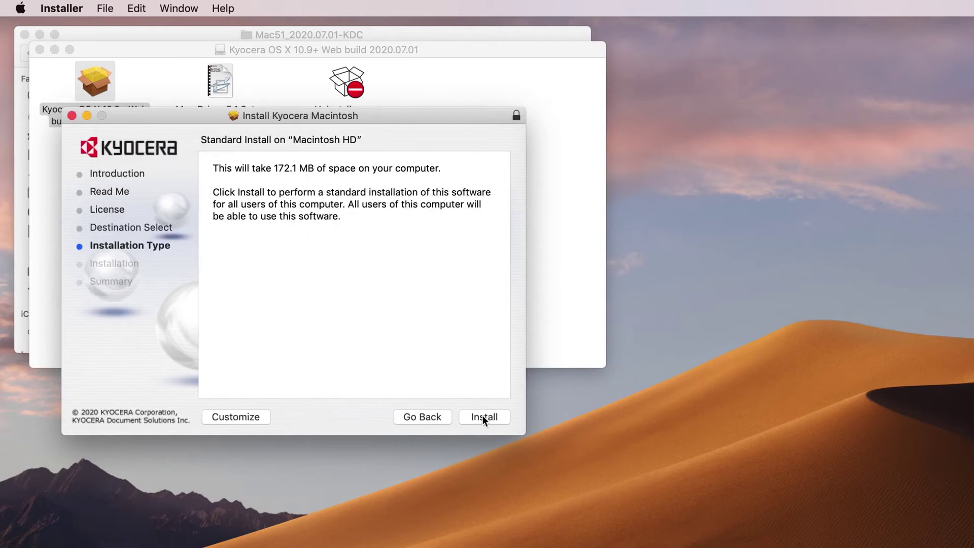
- Run the standard installation, authorise it with the account password, and close the installer
click(482, 416)
drag(926, 239, 414, 309)
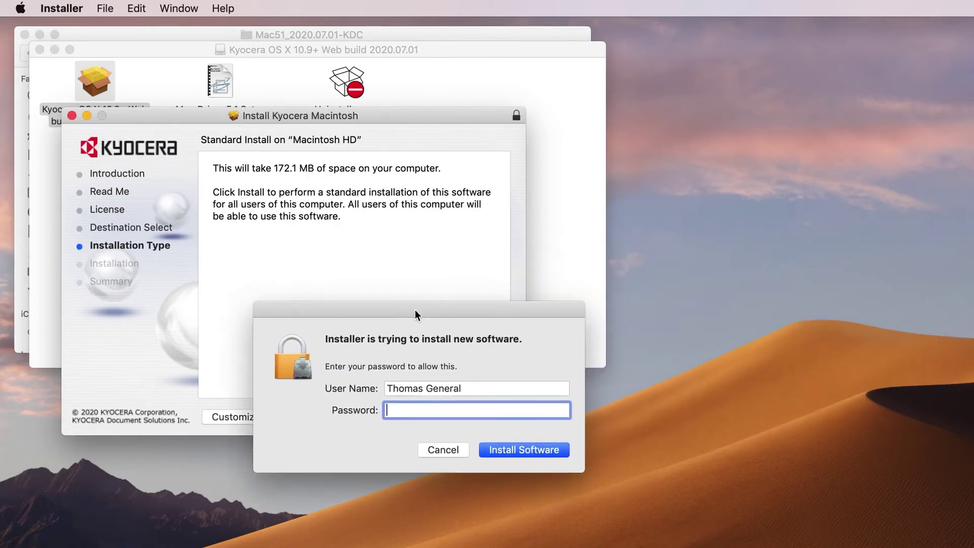
text(•••••••••••)
key(Return)
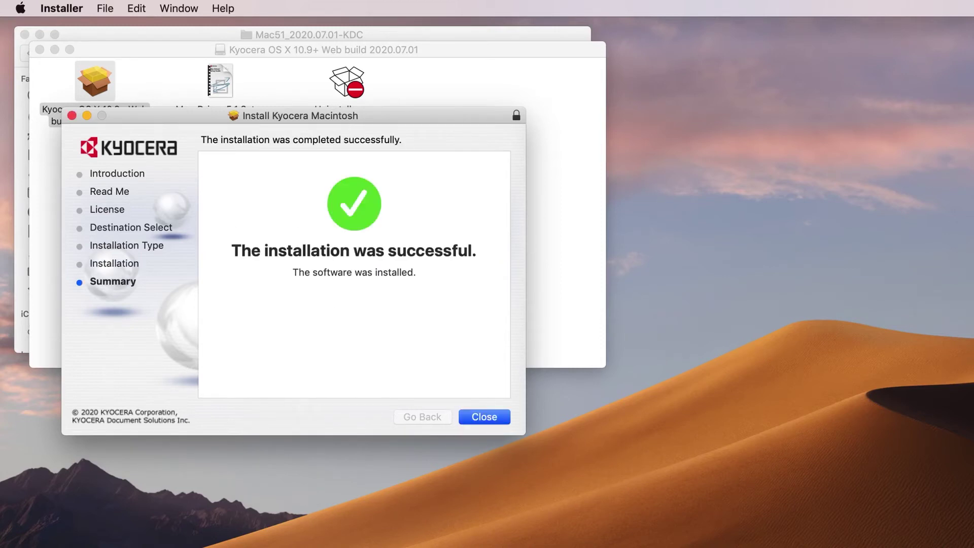
click(483, 410)
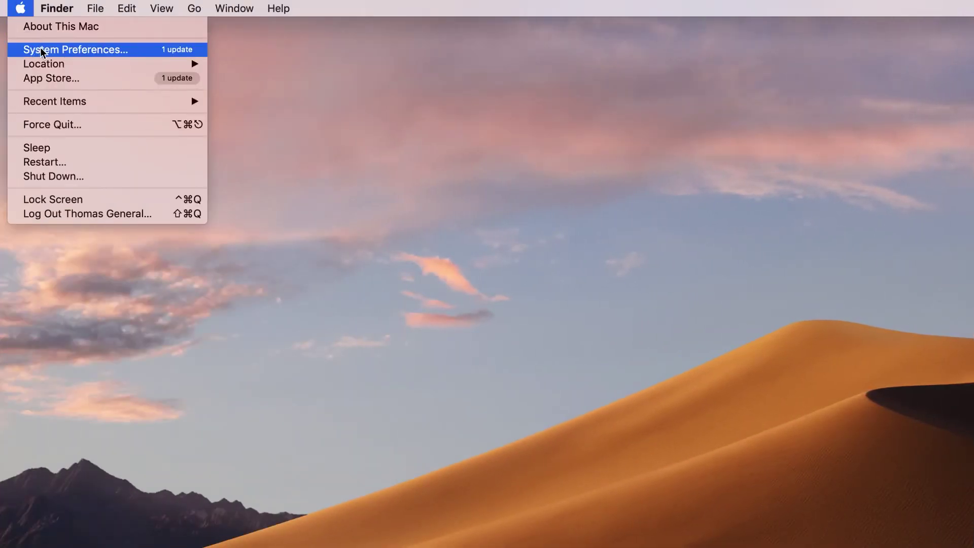
- In Printers & Scanners, start adding a printer and switch to the IP address form
click(39, 49)
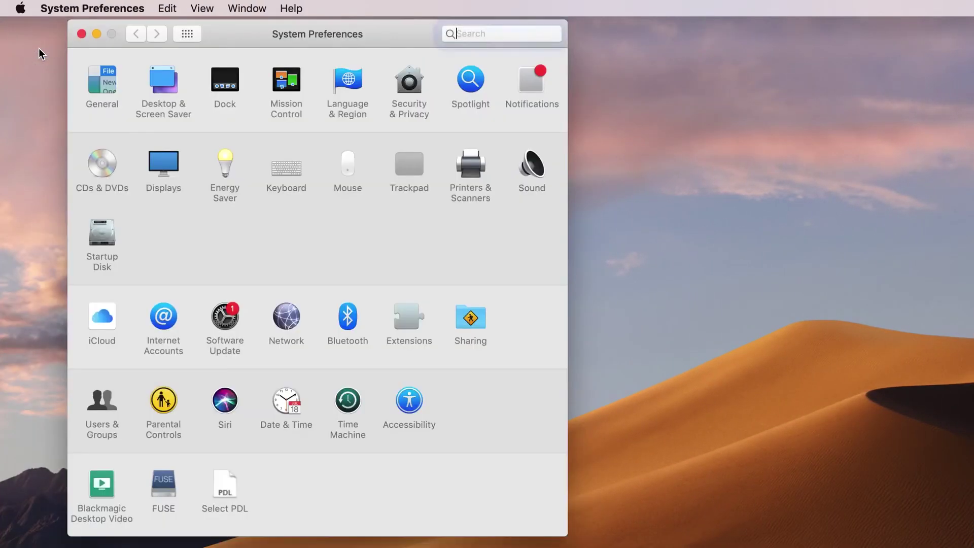
click(470, 161)
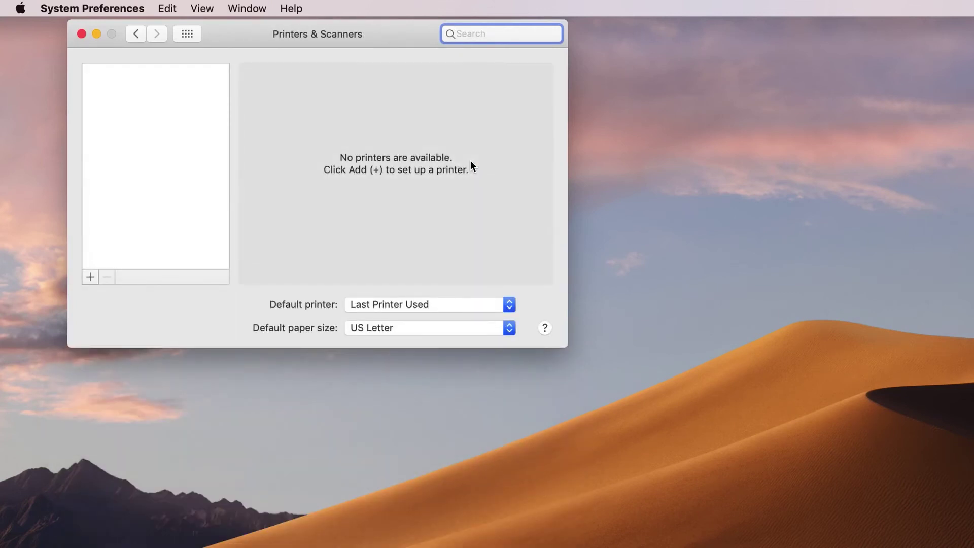
click(89, 276)
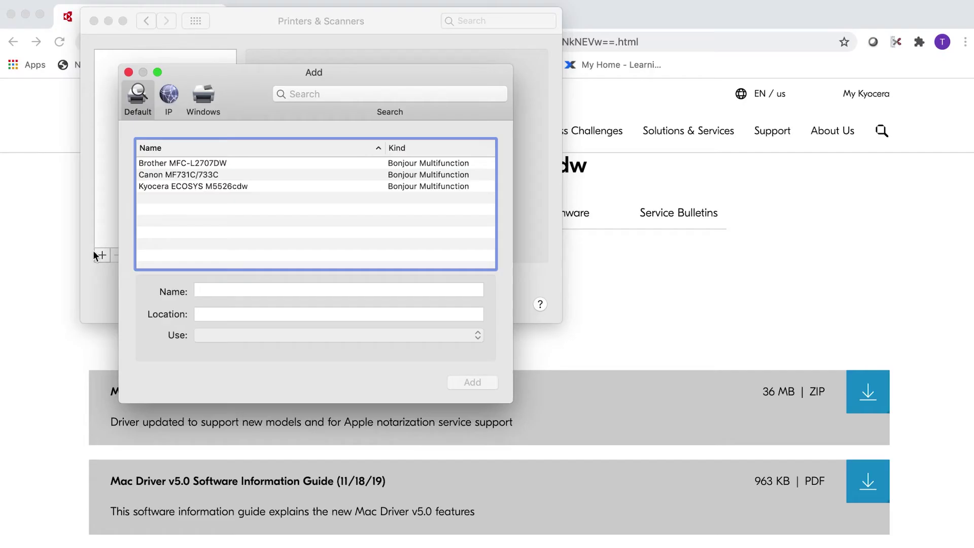
click(288, 185)
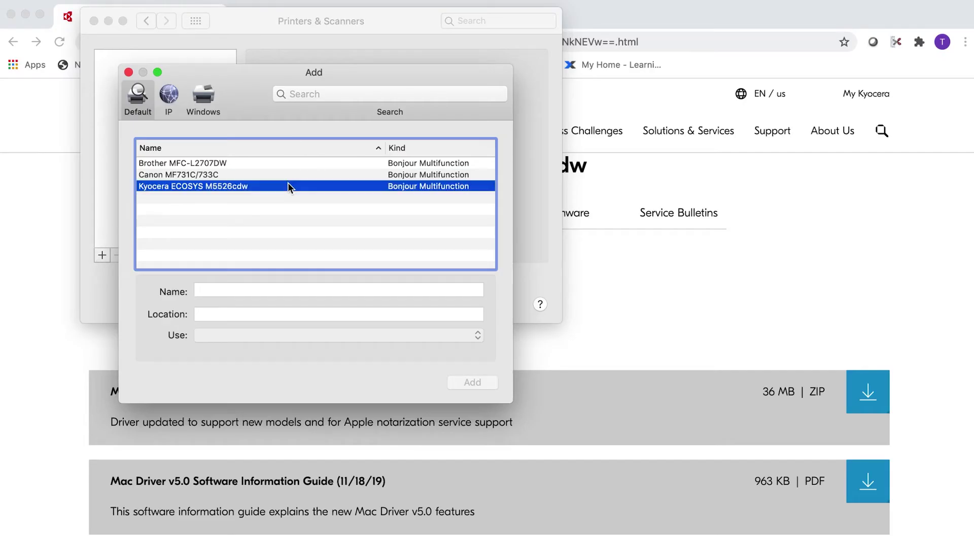
click(170, 95)
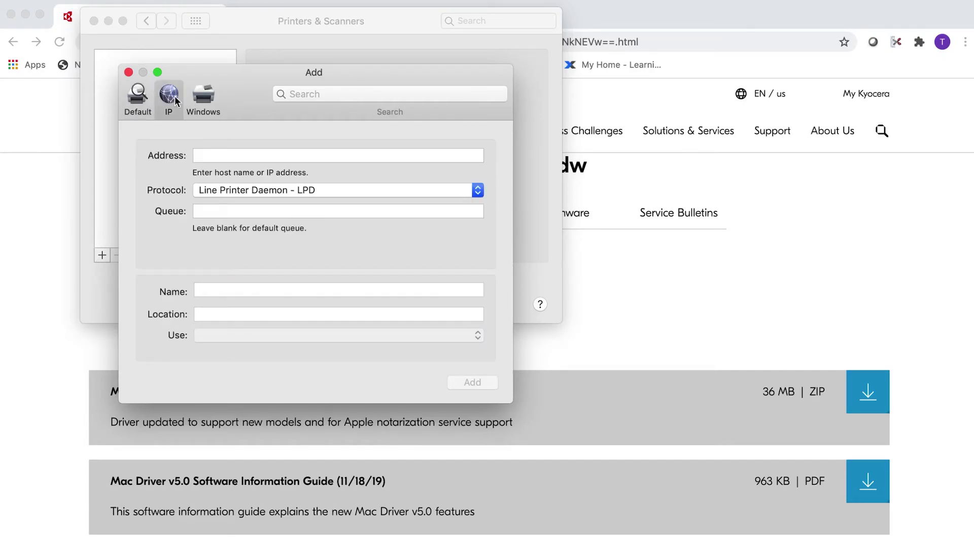
- Enter address 192.168.50.153 and keep the Line Printer Daemon - LPD protocol
text(192.168.50.153)
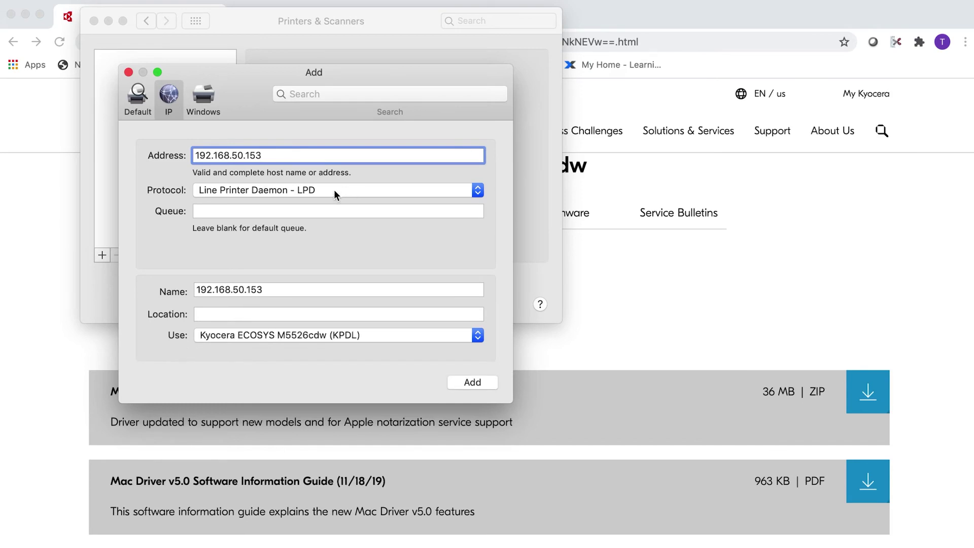
click(475, 184)
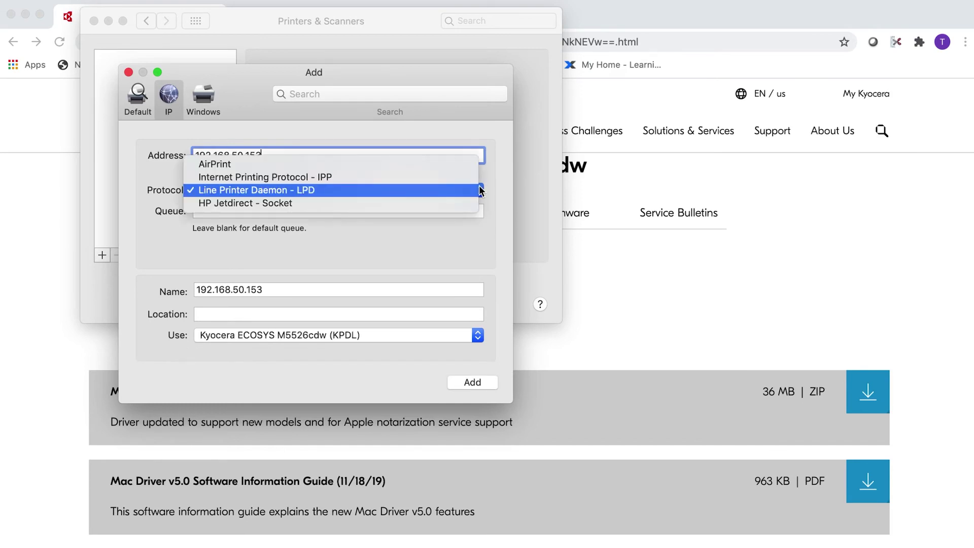
click(448, 188)
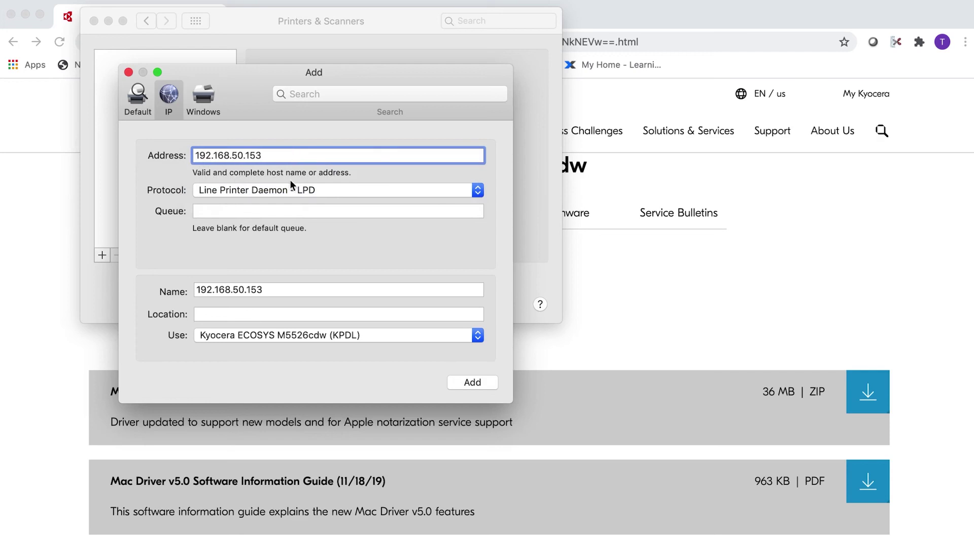
- Name it 'My Kyocera Printer', location 'Home Office', using the ECOSYS M5526cdw (KPDL) driver
click(287, 288)
drag(287, 288, 182, 280)
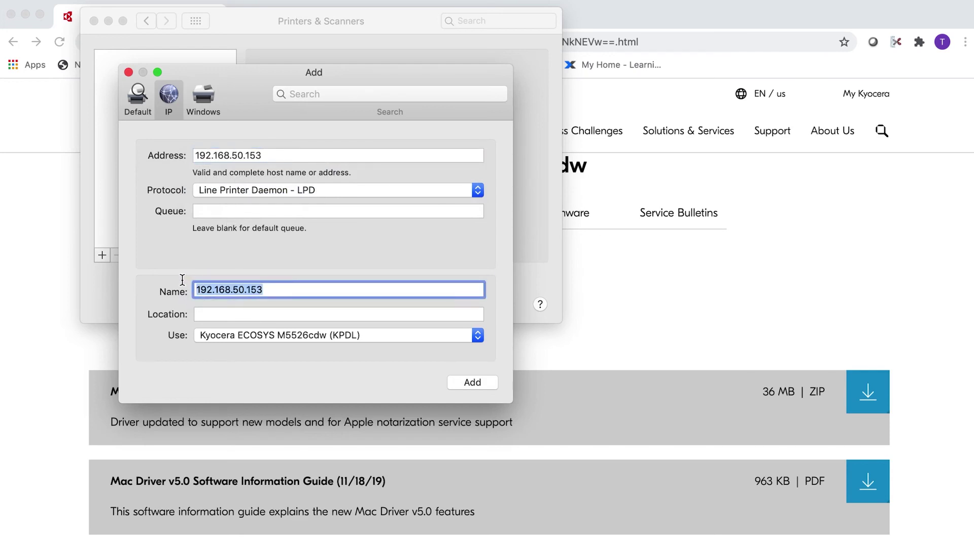
text(My Ky)
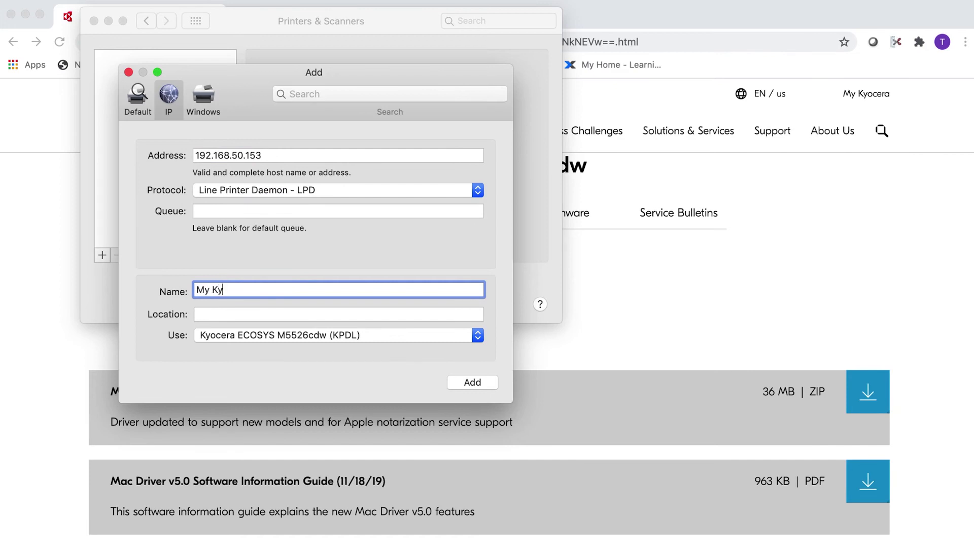
text(ocera Printer)
click(217, 314)
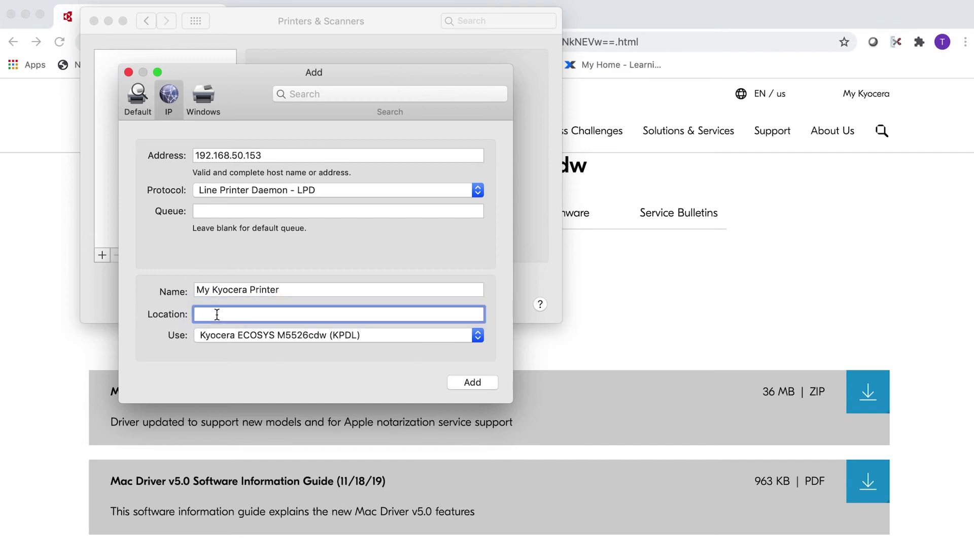
text(Home Office)
click(229, 335)
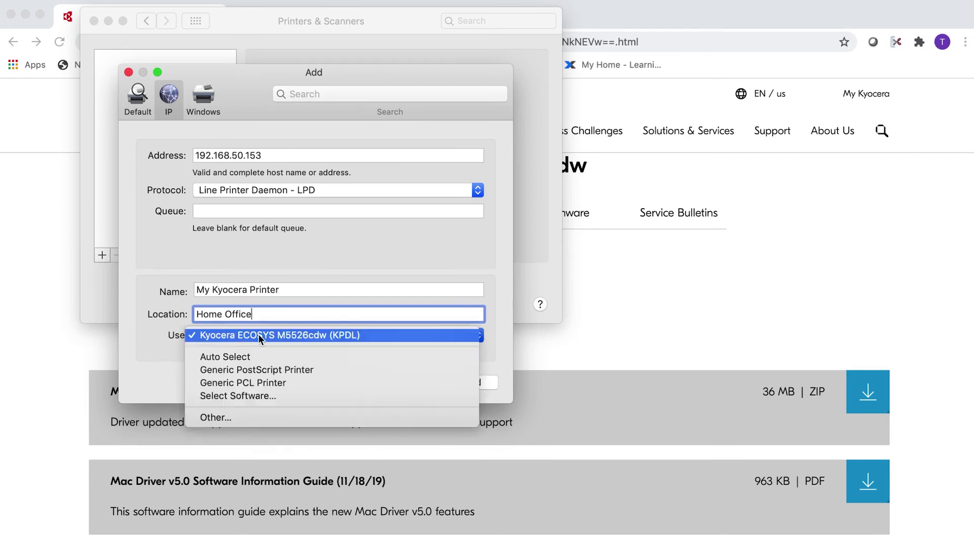
click(378, 336)
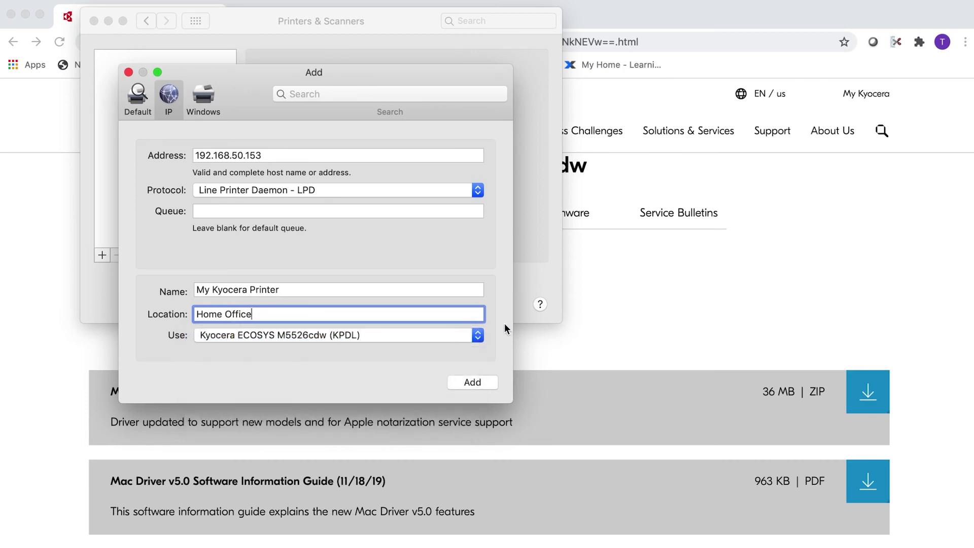
- Add the printer, confirm its setup options, and select the new My Kyocera Printer entry
click(482, 382)
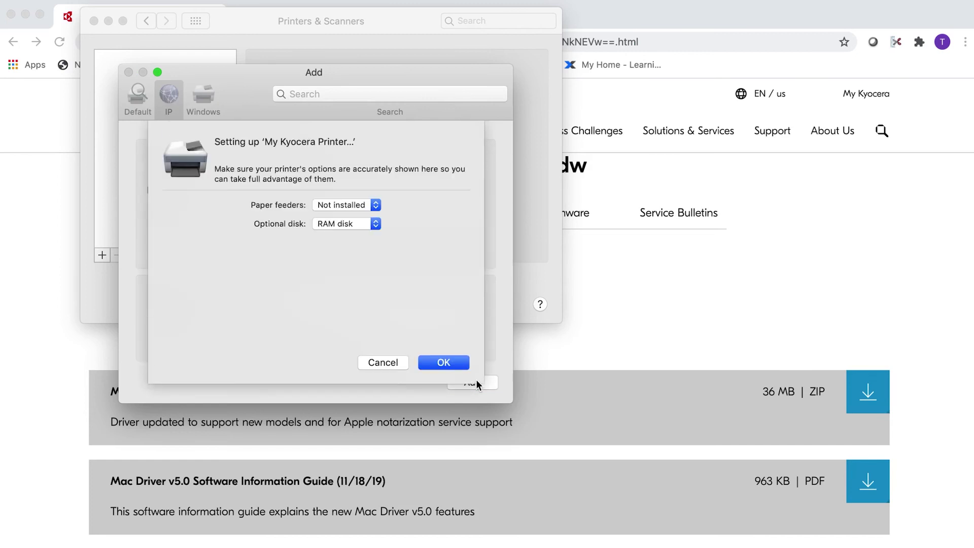
click(445, 363)
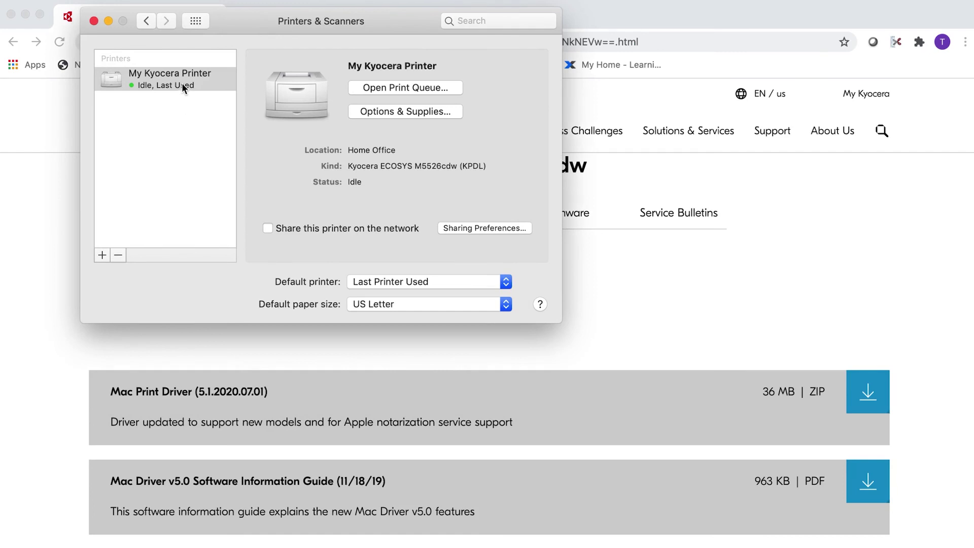
click(182, 85)
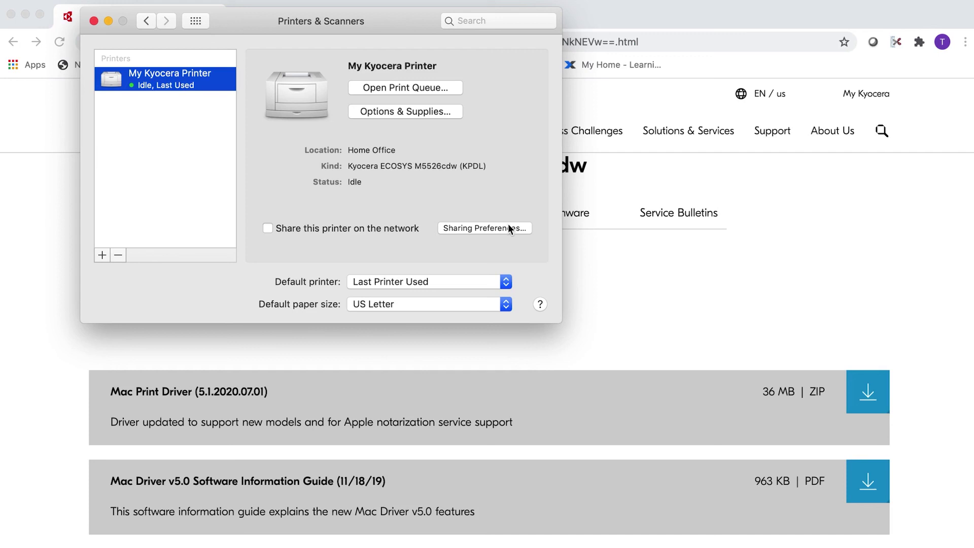
- Make My Kyocera Printer the default printer, keep US Letter paper, and return to the overview
click(508, 282)
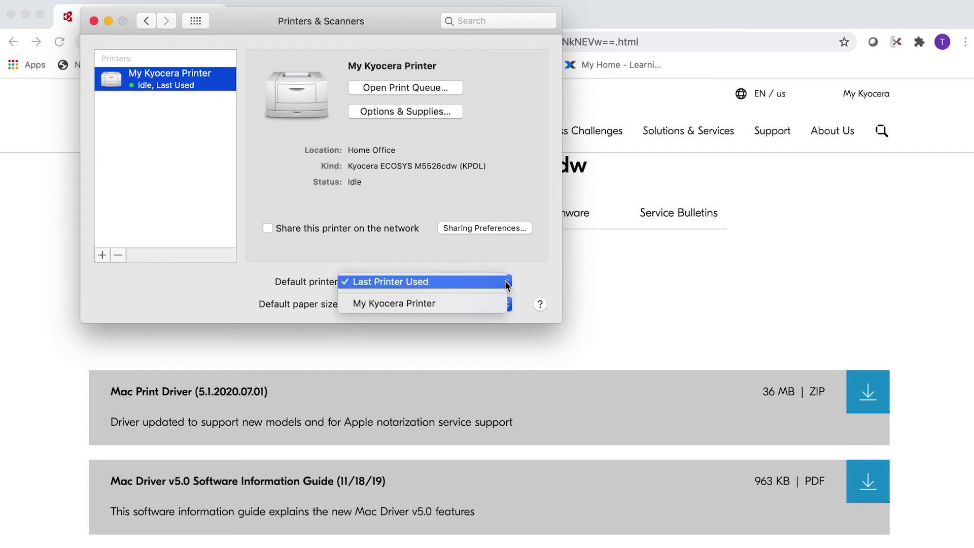
click(474, 303)
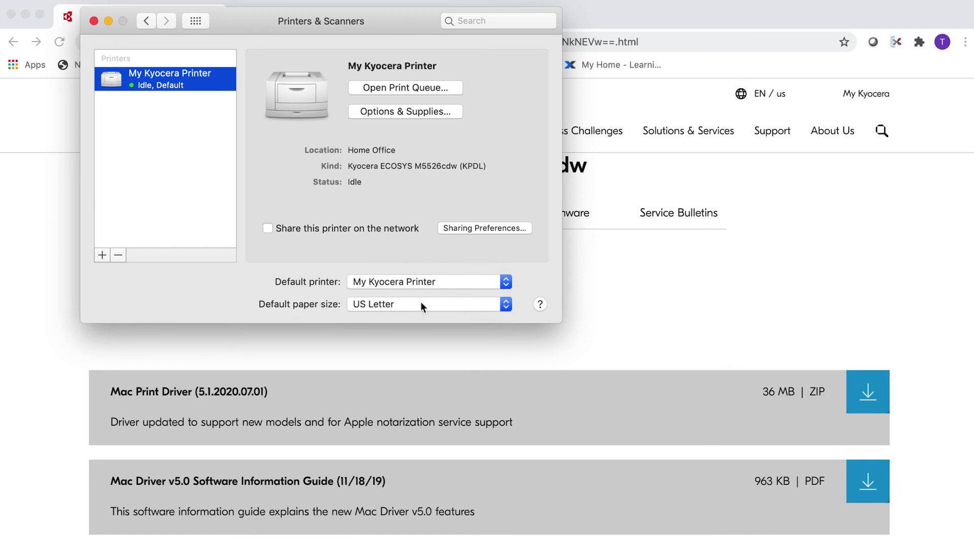
click(506, 304)
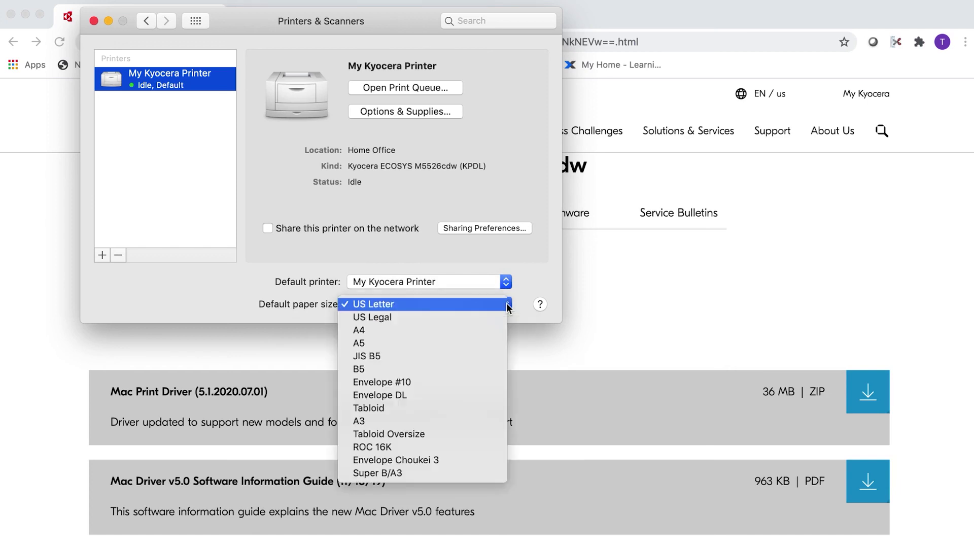
click(466, 306)
click(146, 22)
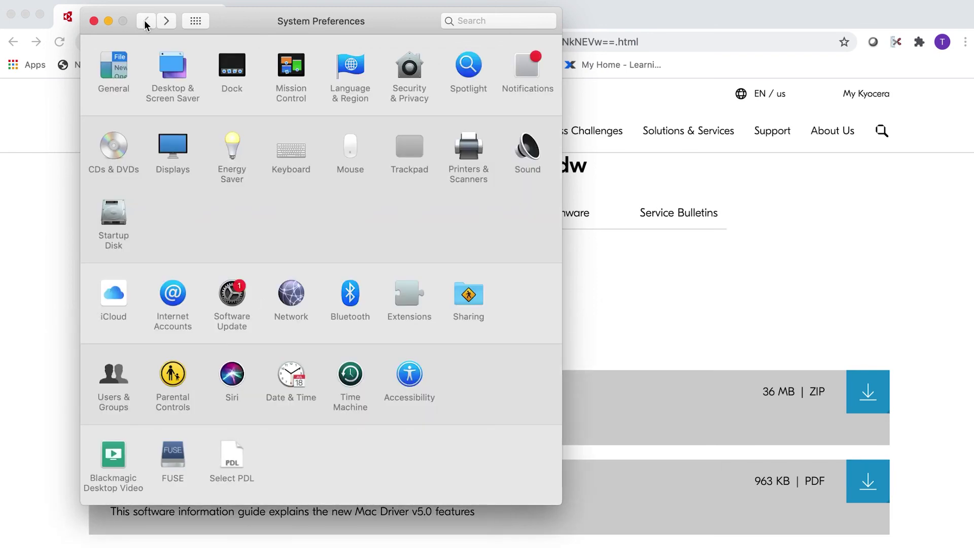
- Close the System Preferences window
click(94, 21)
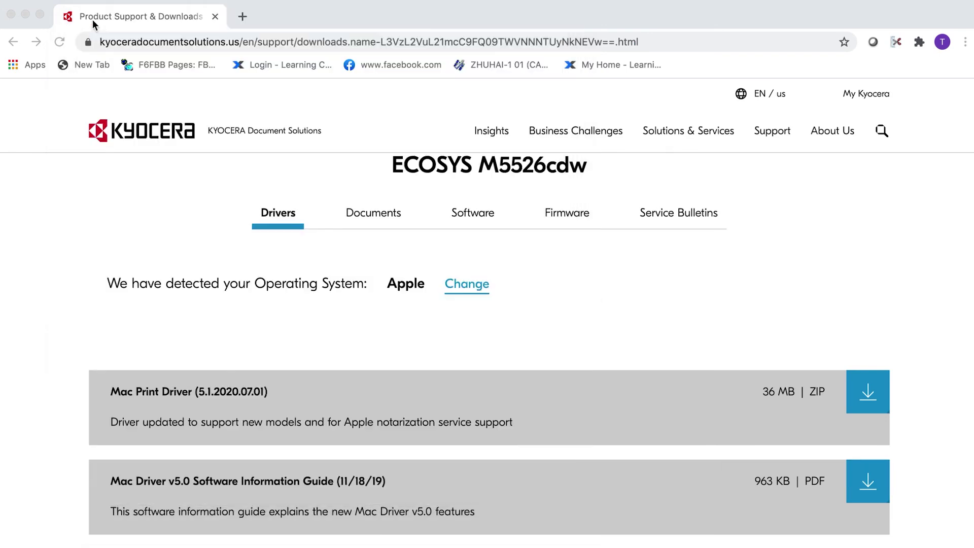